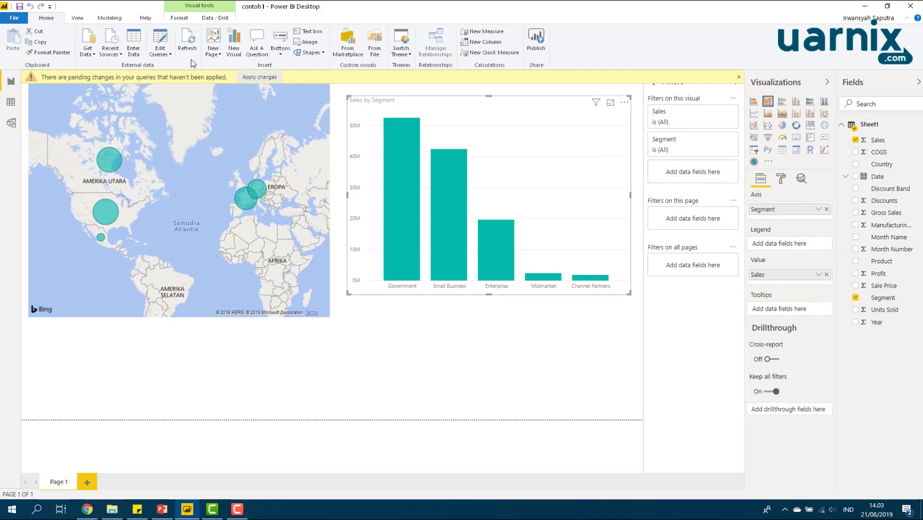
- Open the query editor for Sheet1 and add a Quarter of Year column derived from the Date column
left_click(165, 38)
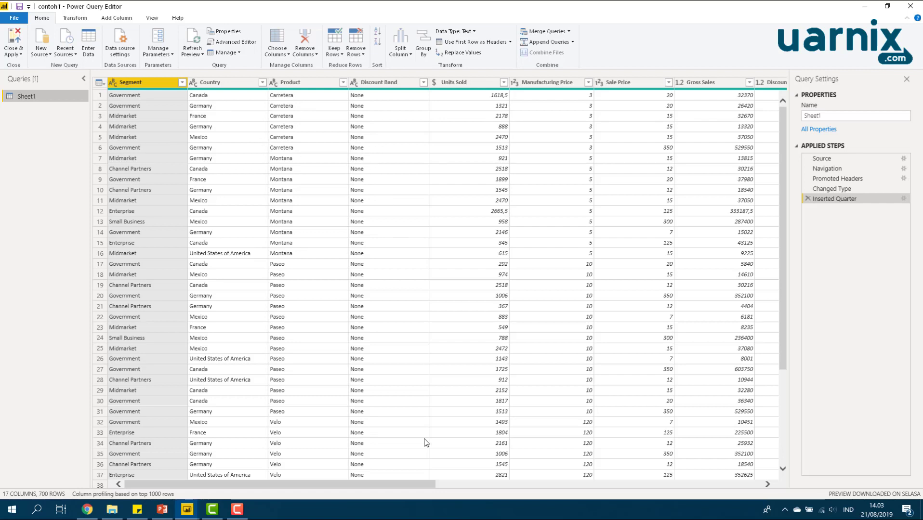
left_click_drag(417, 483, 762, 491)
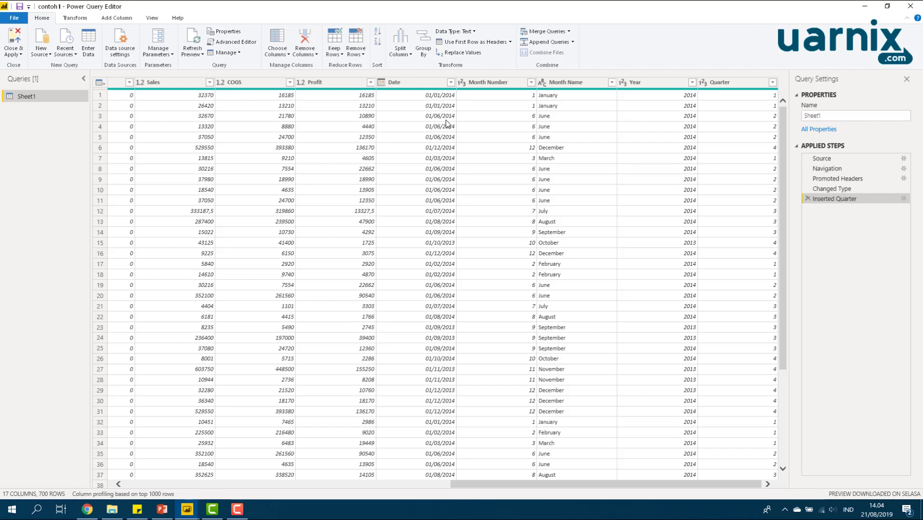
left_click(429, 81)
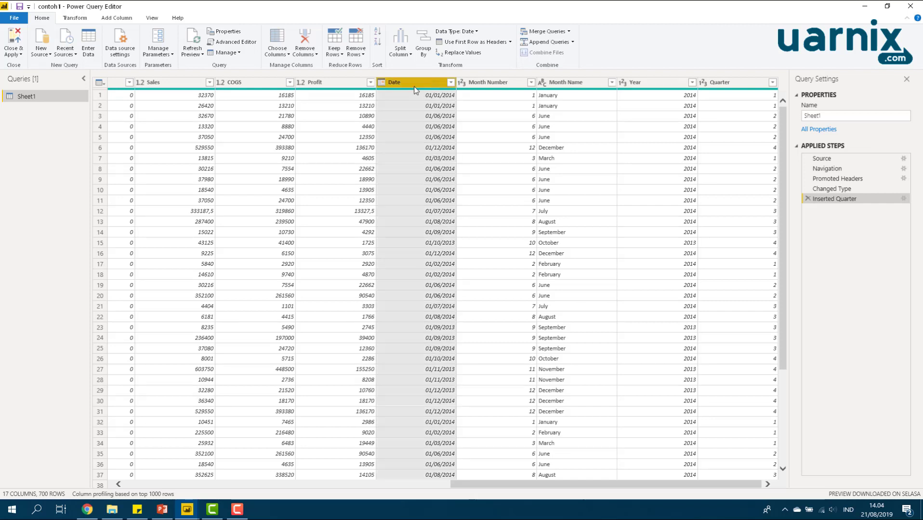
left_click(121, 19)
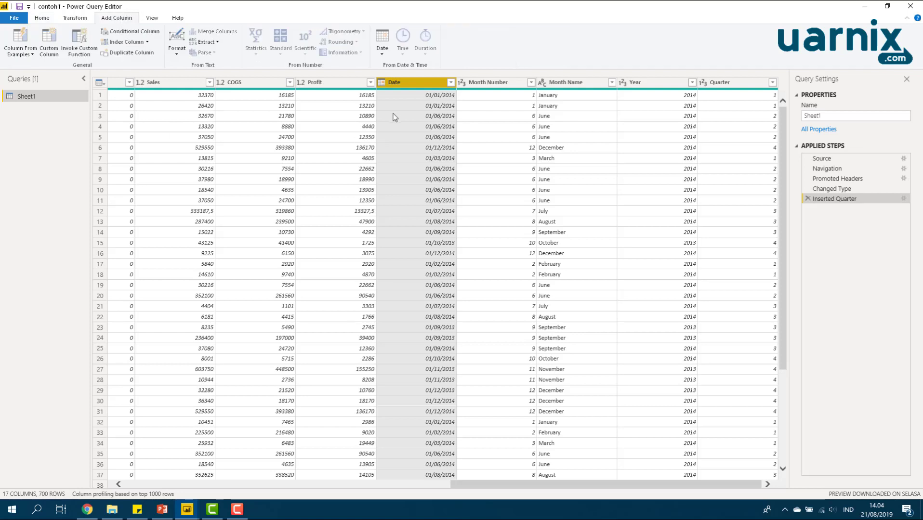
left_click(383, 54)
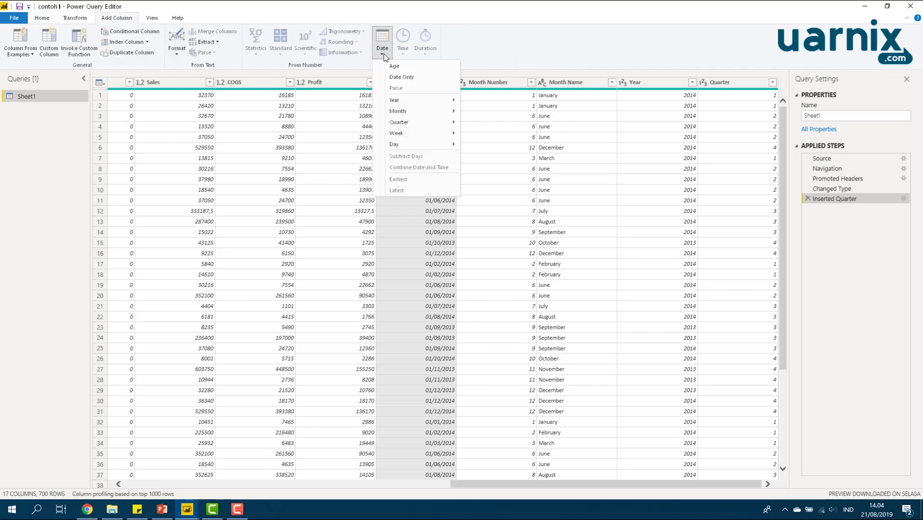
mouse_move(407, 123)
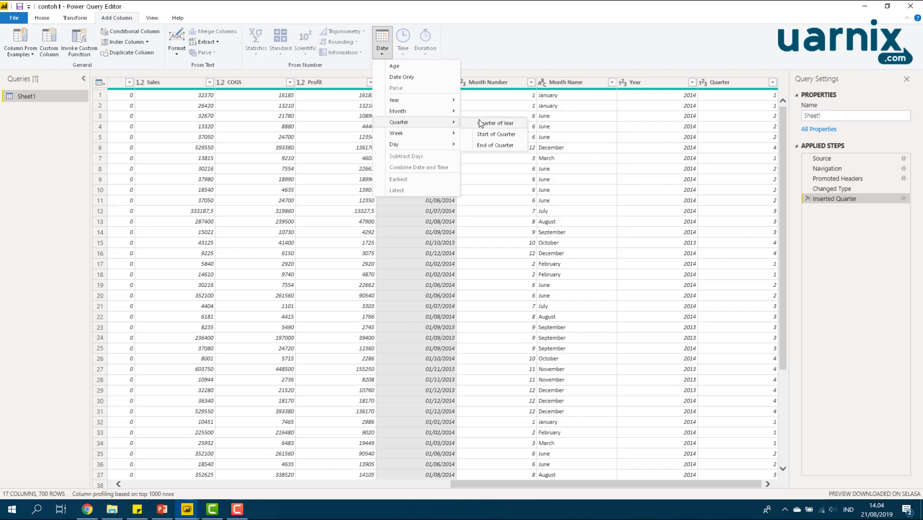
left_click(507, 126)
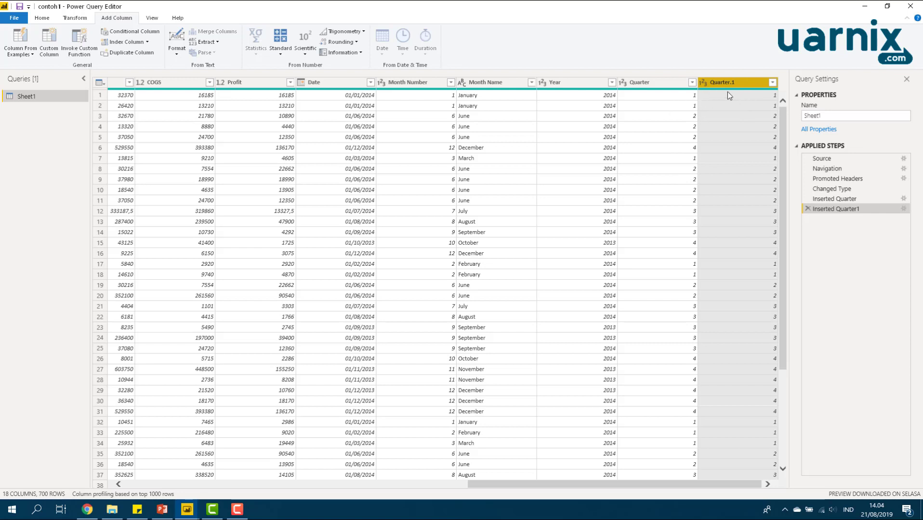
- Remove both the Quarter and Quarter.1 columns from the Sheet1 query
right_click(727, 83)
left_click(673, 85)
right_click(673, 85)
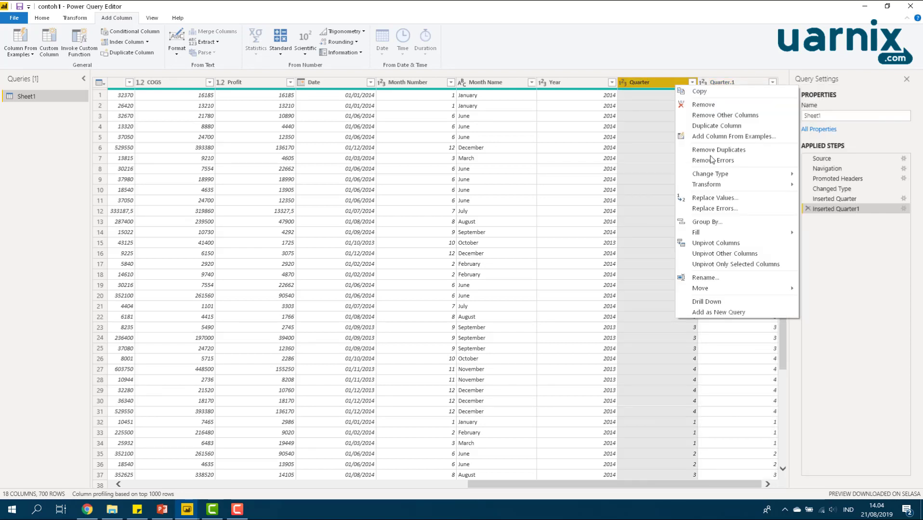
left_click(717, 106)
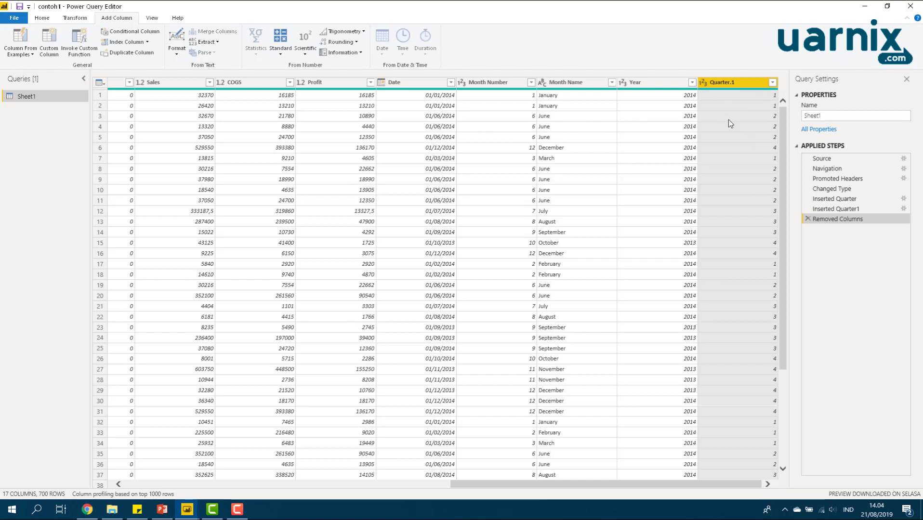
mouse_move(785, 110)
left_mouse_down()
mouse_move(794, 311)
mouse_move(772, 116)
left_mouse_up()
right_click(748, 83)
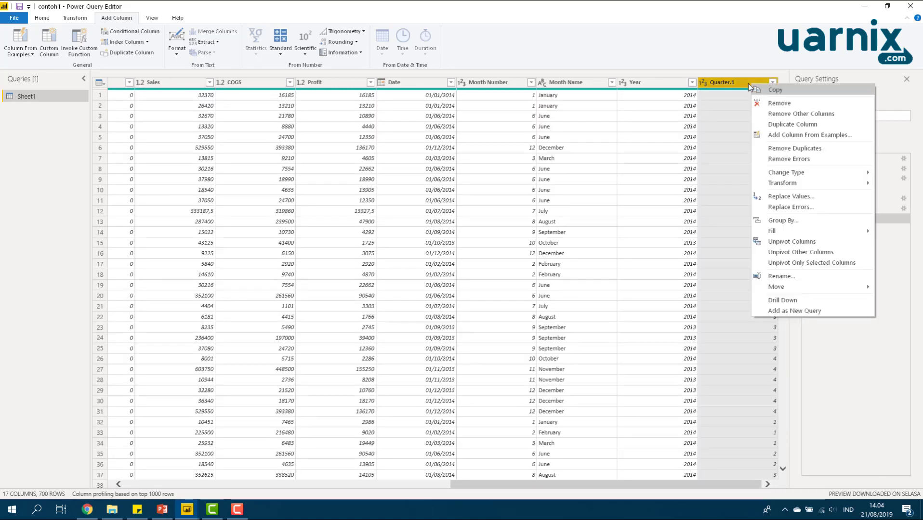
left_click(761, 102)
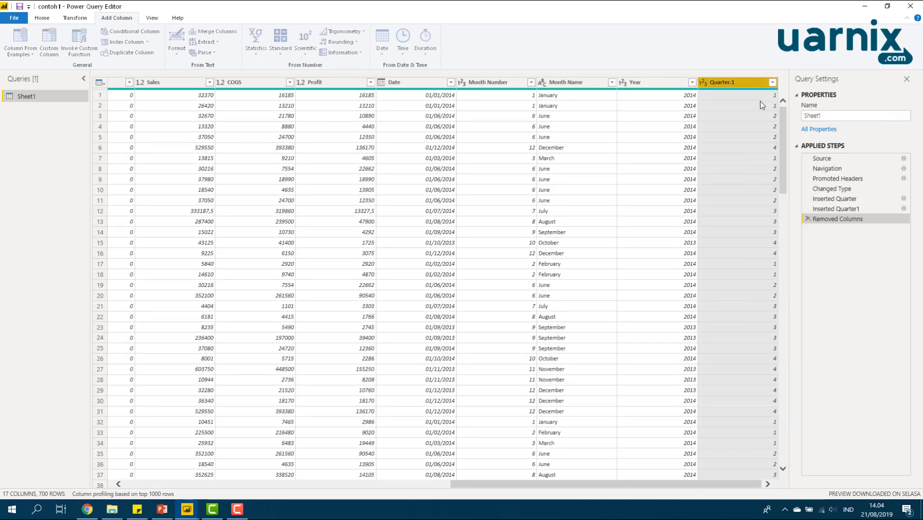
- Add a column with the year extracted from the Date column
left_click(482, 83)
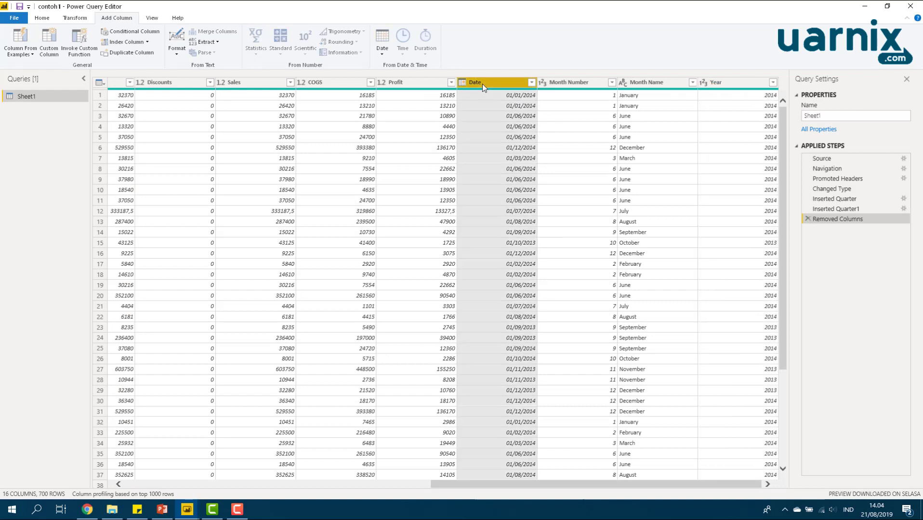
left_click(383, 52)
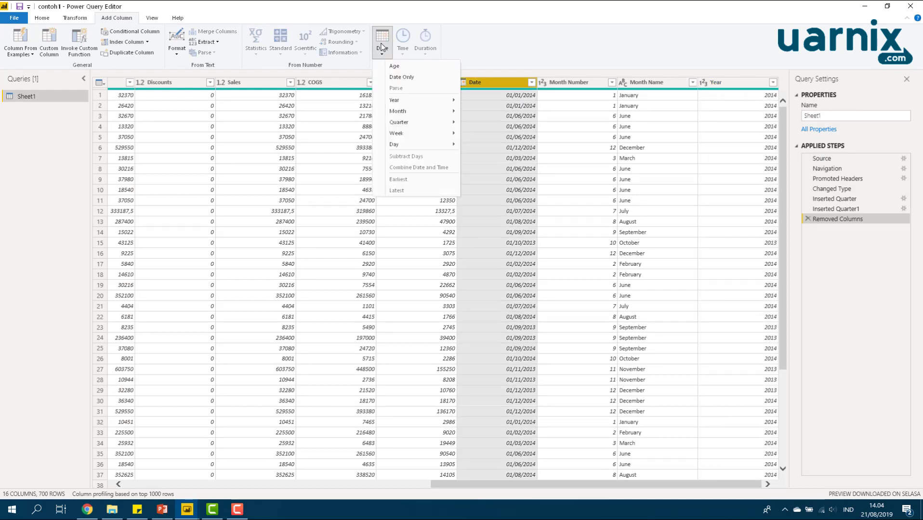
mouse_move(413, 105)
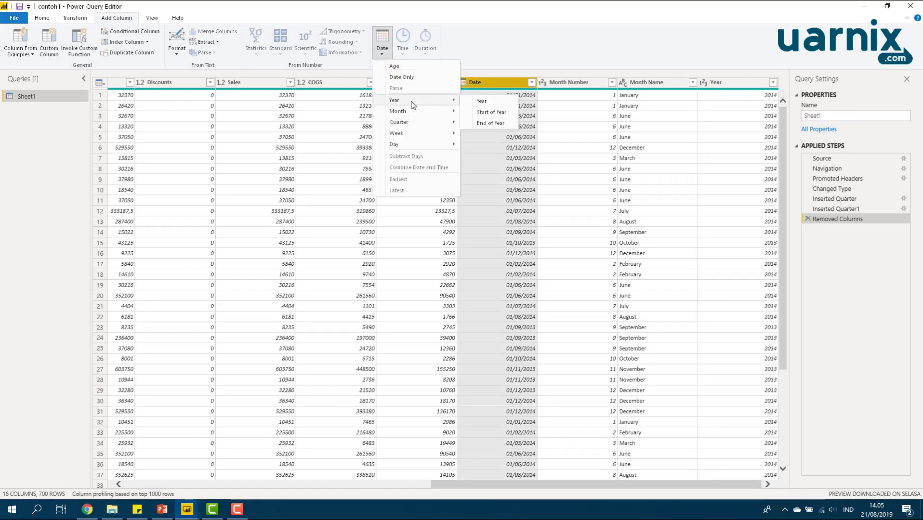
left_click(496, 101)
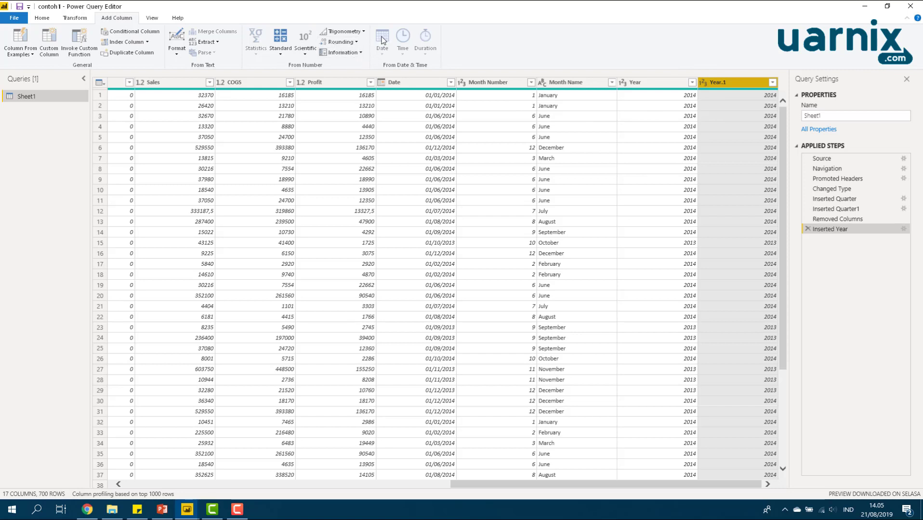
- Remove the duplicate Year.1 column, keeping the original Year column
left_click(399, 84)
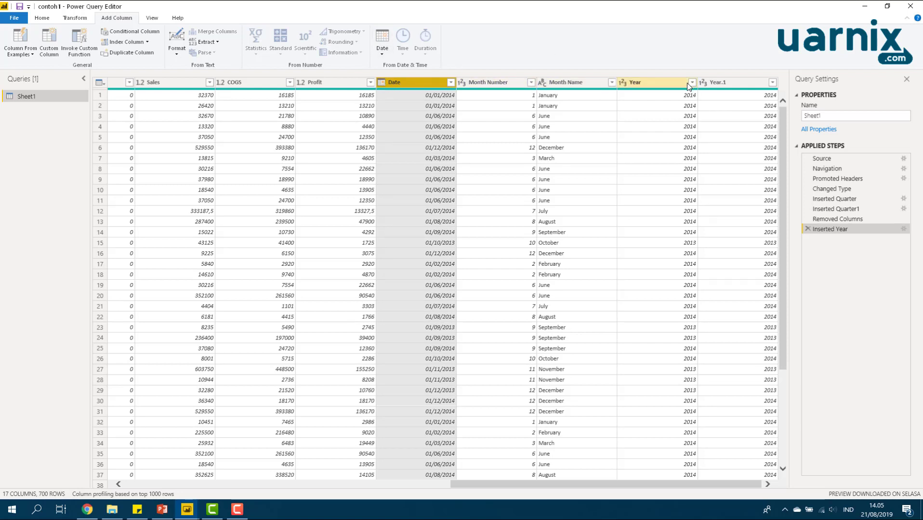
left_click(648, 84)
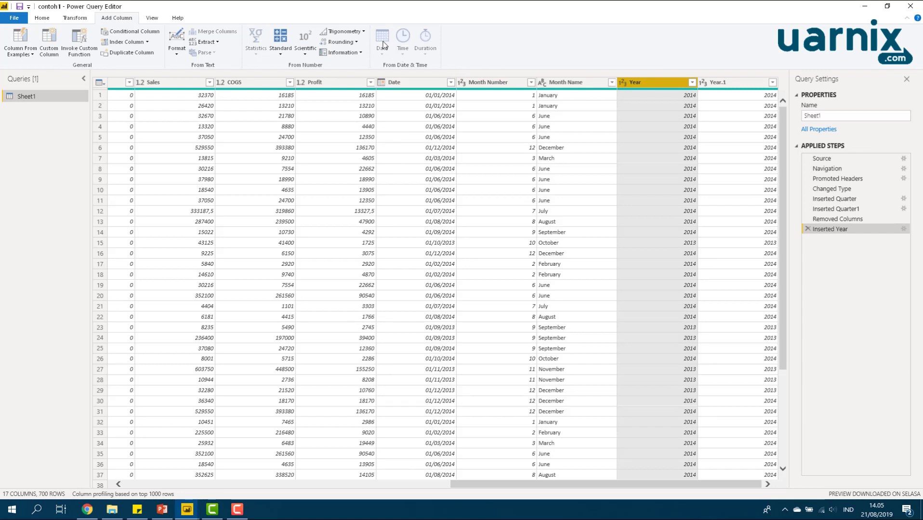
left_click(739, 84)
right_click(738, 83)
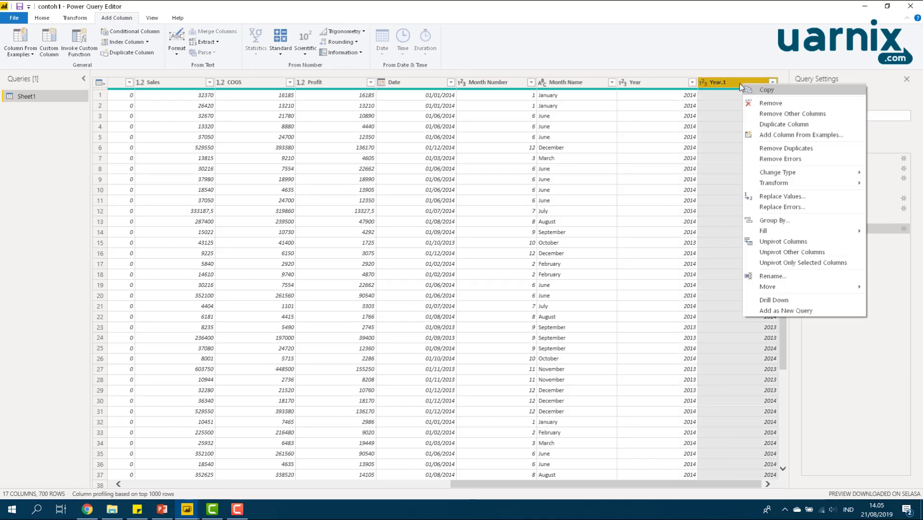
left_click(759, 105)
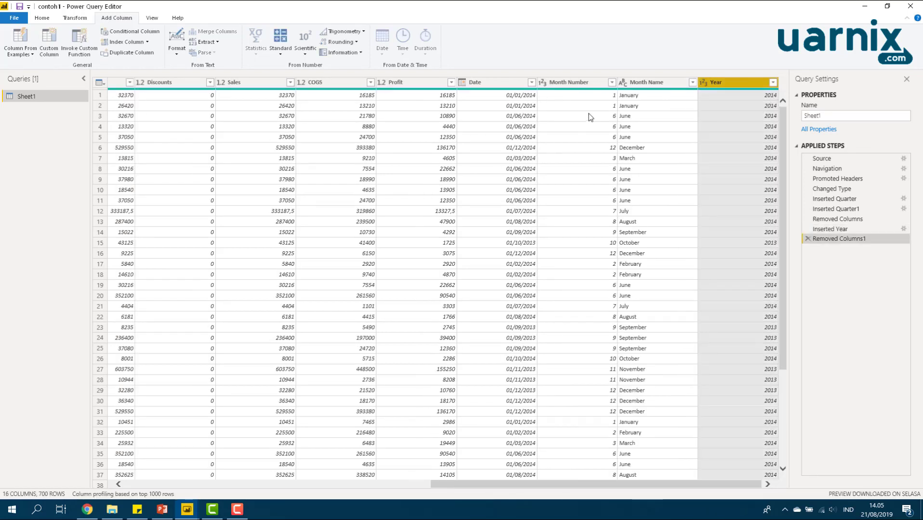
- Add a Start of Year column derived from the Date column
left_click(504, 83)
left_click(382, 43)
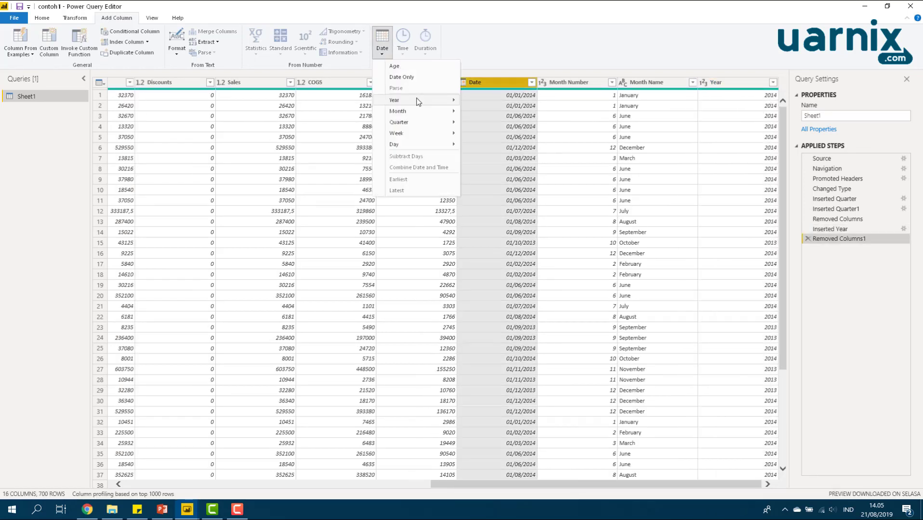
mouse_move(418, 101)
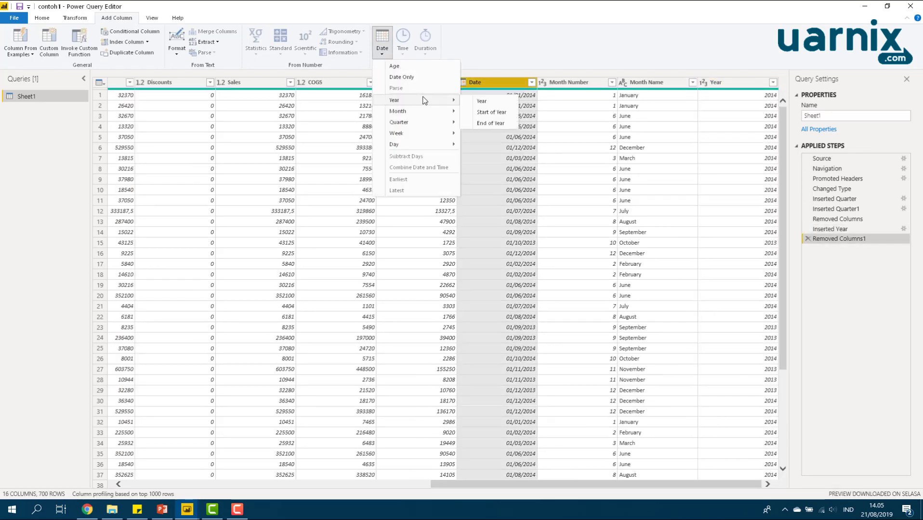
left_click(491, 113)
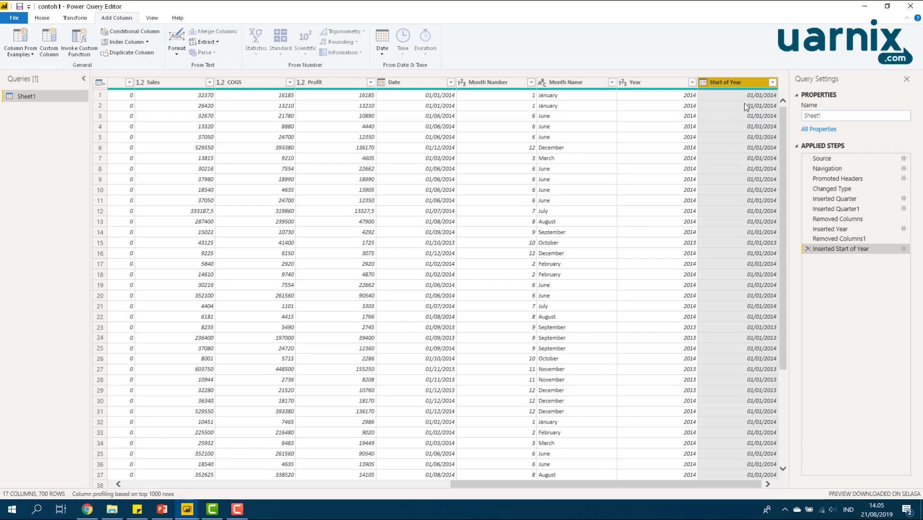
- Look through the Start of Year values and remove that column
left_click_drag(786, 115, 796, 385)
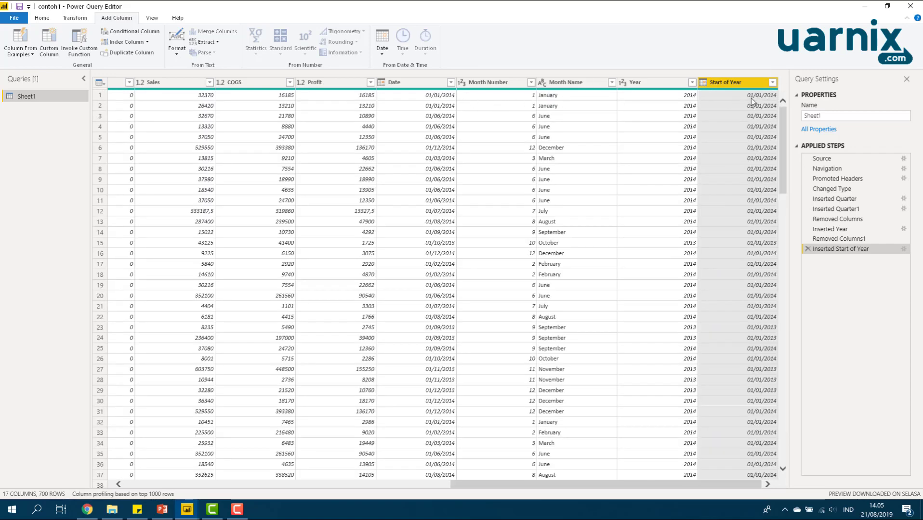
left_click_drag(783, 144, 783, 209)
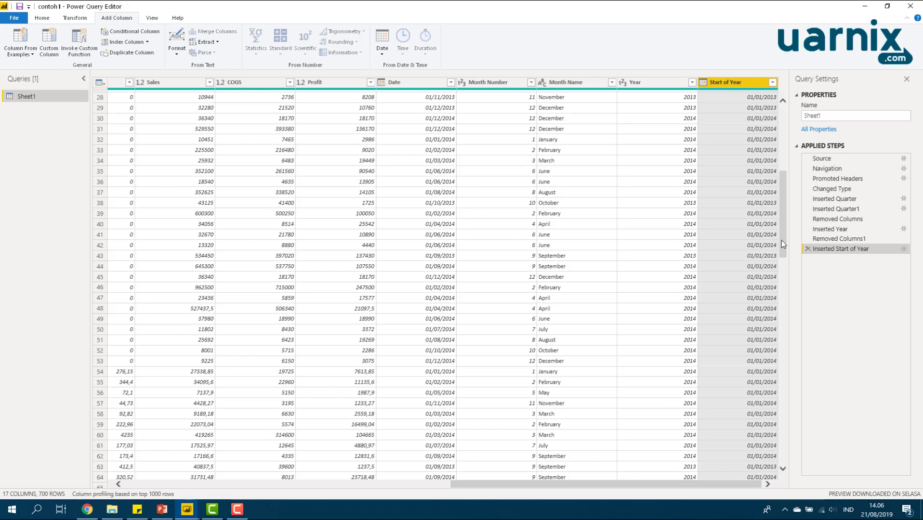
left_click_drag(783, 246, 766, 104)
right_click(753, 82)
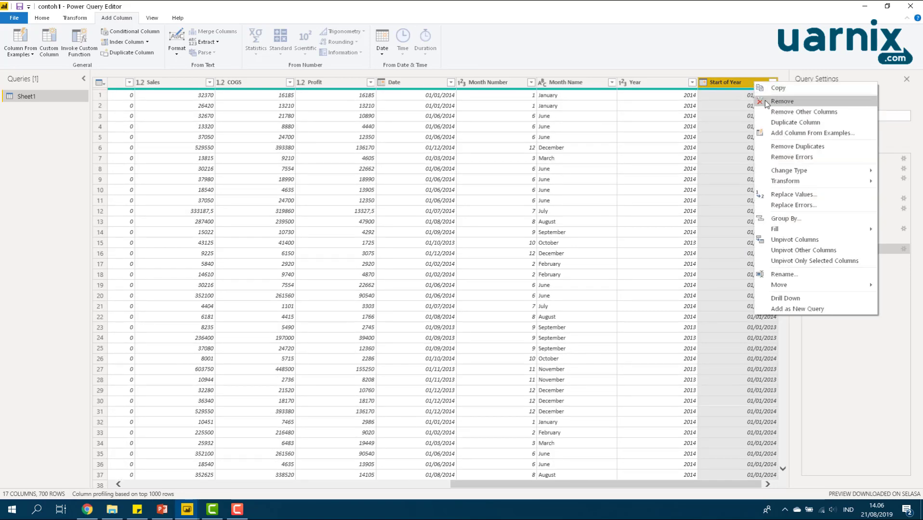
left_click(764, 92)
- Add a Day column with the day number extracted from the Date column
left_click(495, 83)
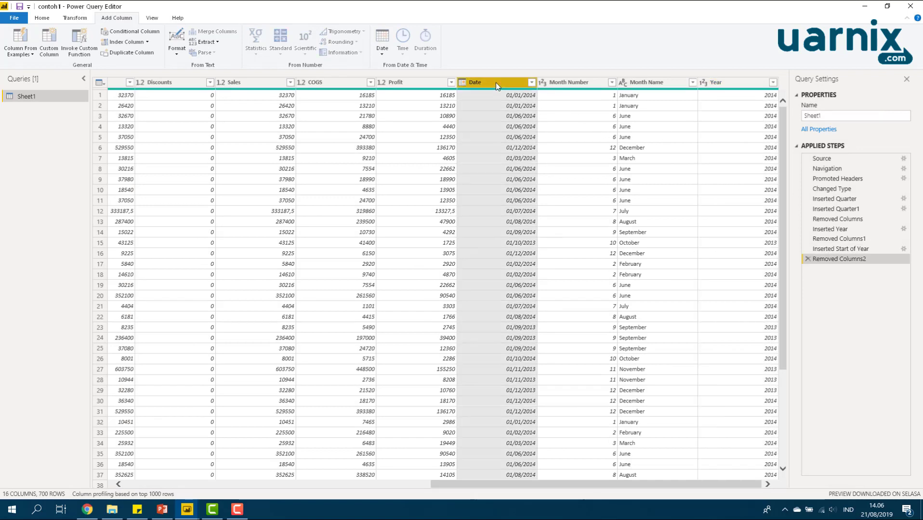
left_click(385, 46)
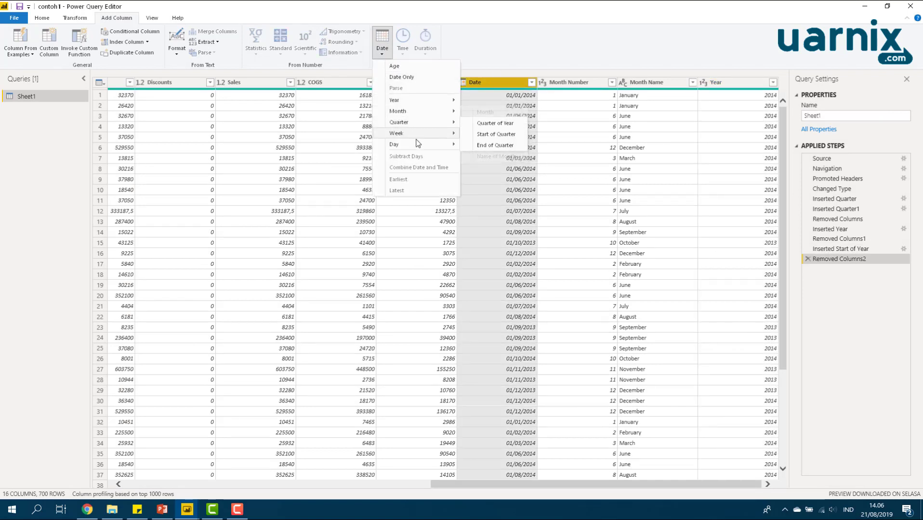
mouse_move(417, 143)
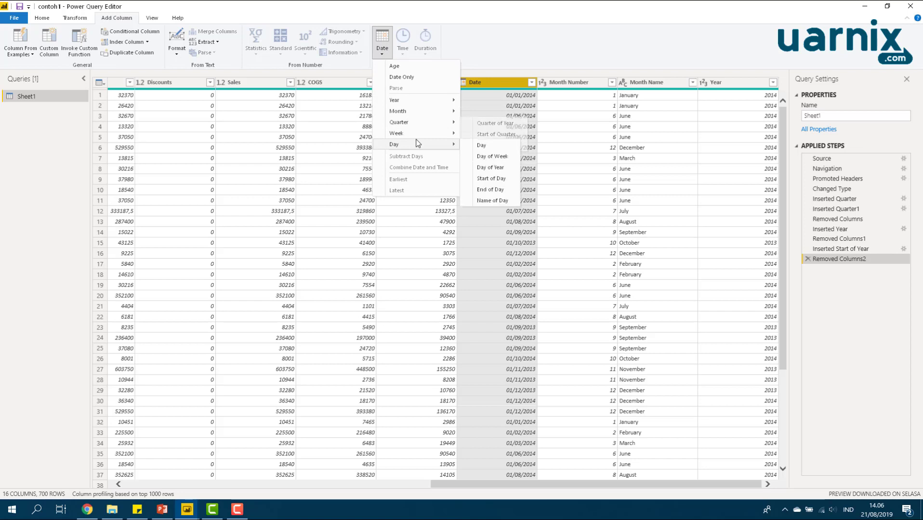
left_click(495, 149)
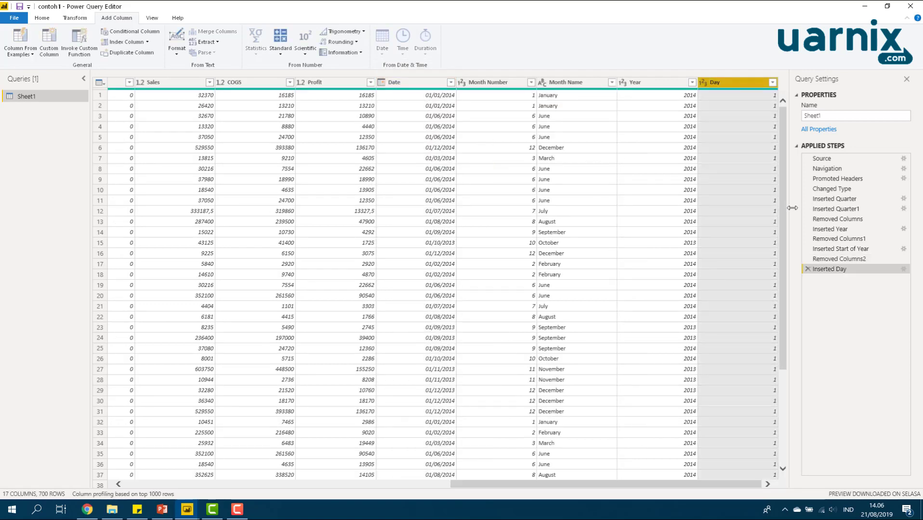
- Remove the Day column from the Sheet1 query
left_click_drag(785, 211, 760, 86)
right_click(760, 81)
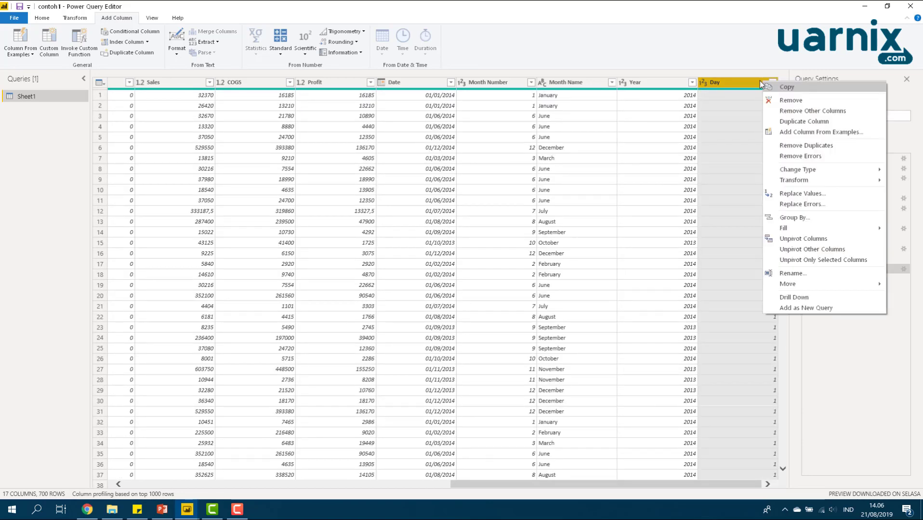
left_click(780, 101)
- Add a Day of Week column derived from the Date column and select its first value
left_click(516, 81)
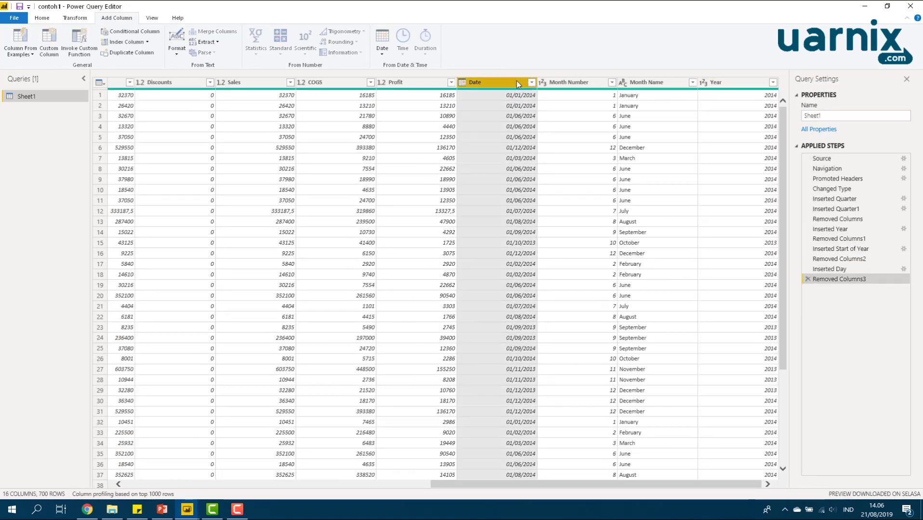
left_click(382, 43)
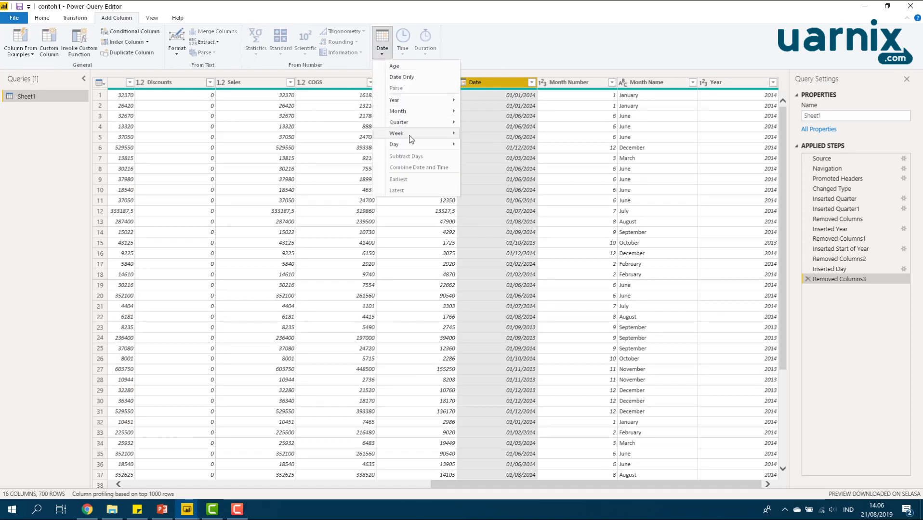
mouse_move(410, 135)
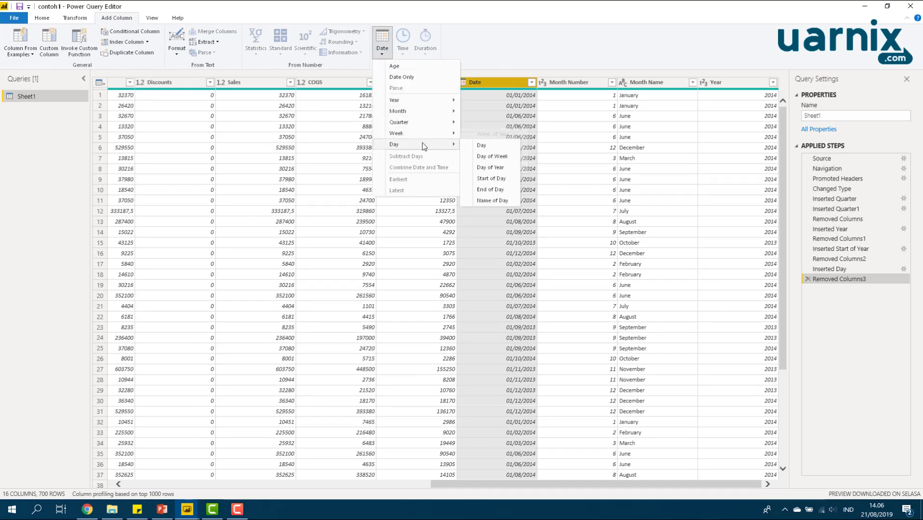
left_click(494, 158)
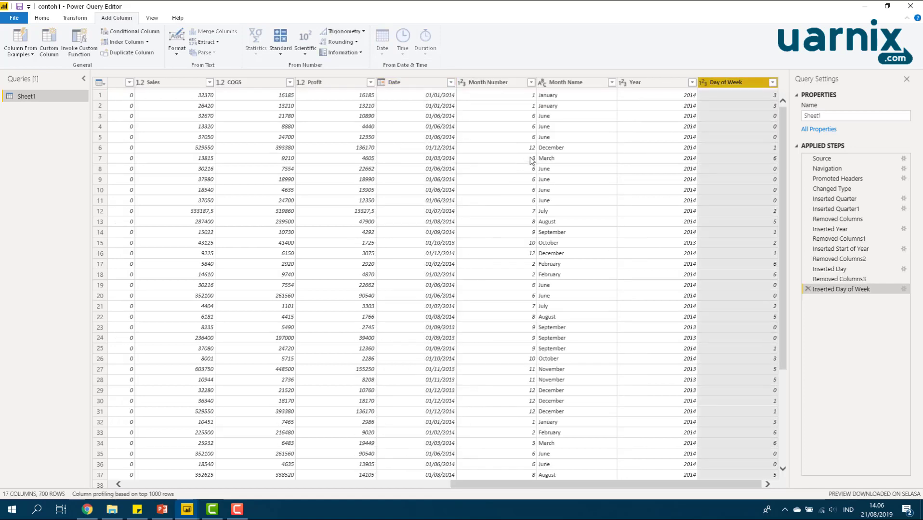
left_click(754, 95)
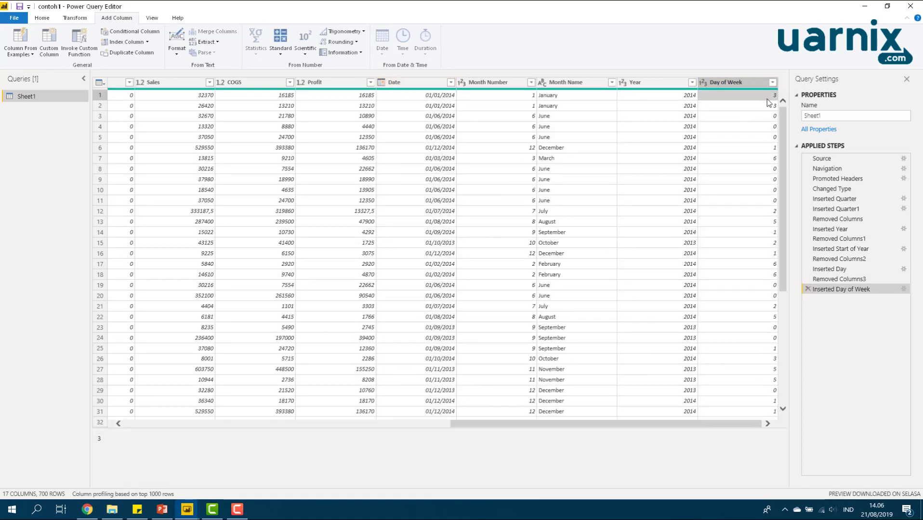
- Look through the Day of Week values and remove that column from the Sheet1 query
left_click(758, 117)
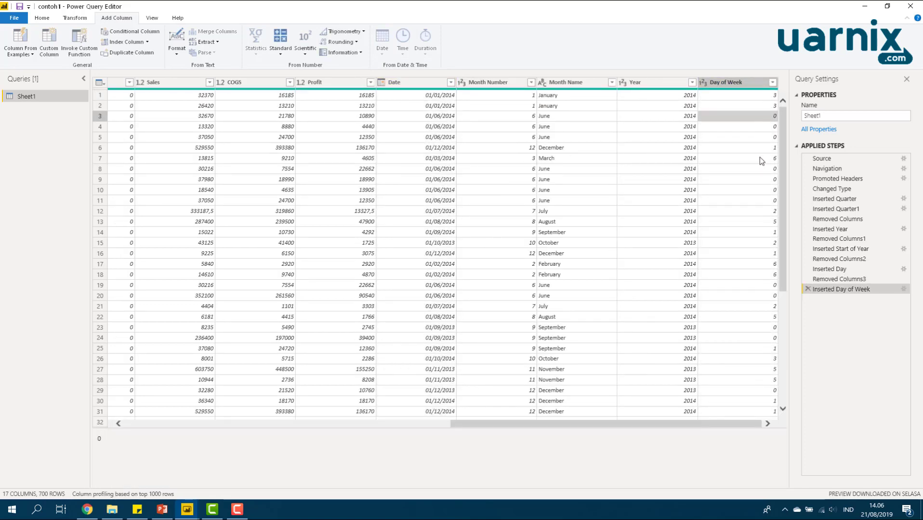
left_click(761, 158)
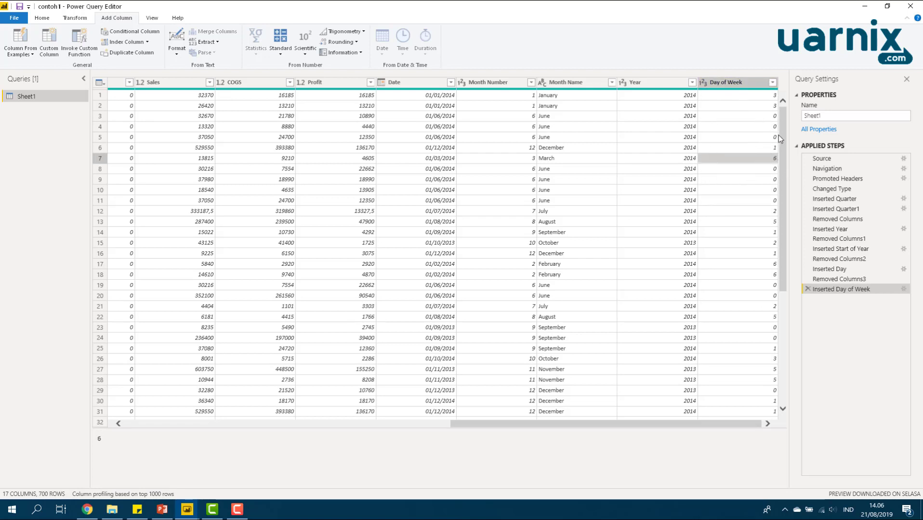
mouse_move(781, 138)
left_mouse_down()
mouse_move(789, 284)
mouse_move(786, 121)
left_mouse_up()
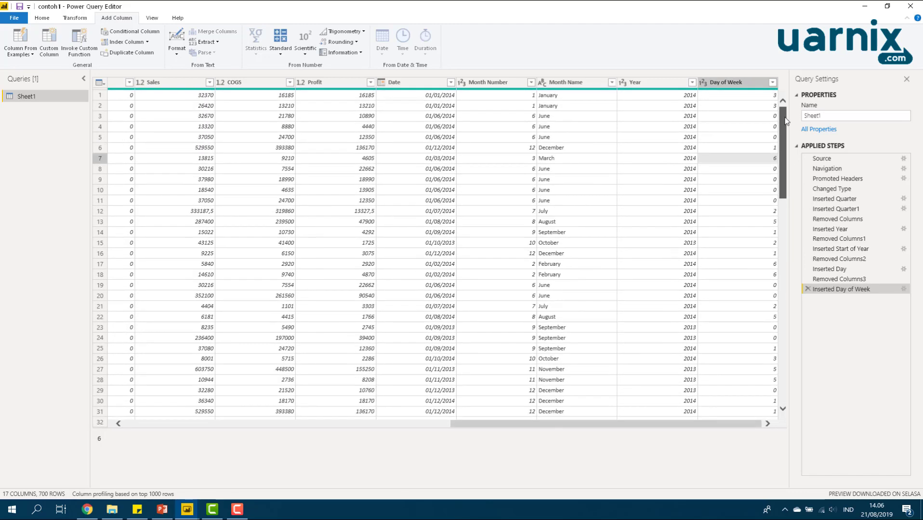
left_click(762, 97)
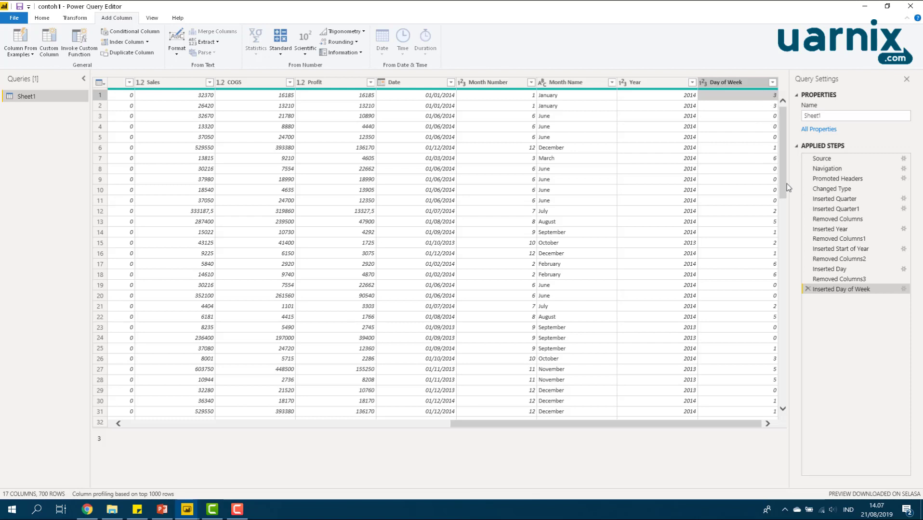
right_click(733, 81)
left_click(751, 99)
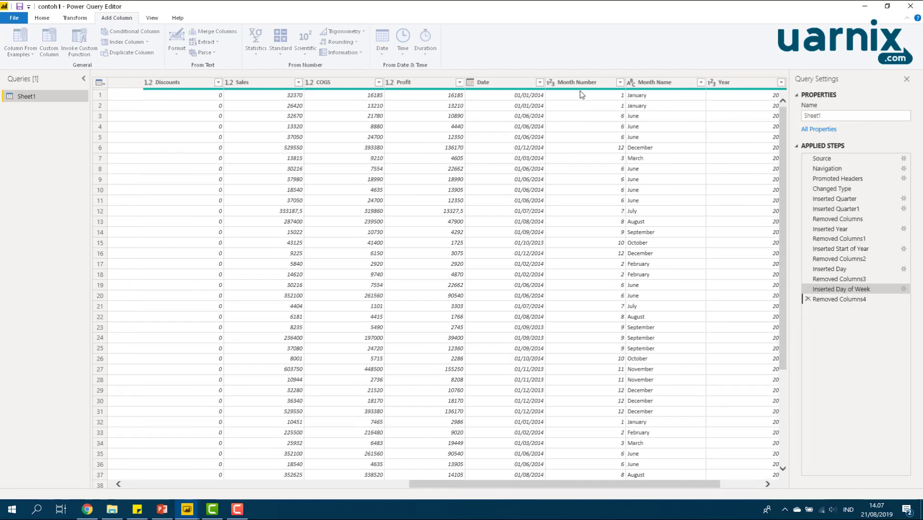
- Add a Month column with the month number extracted from the Date column and select its sixth value
left_click(519, 81)
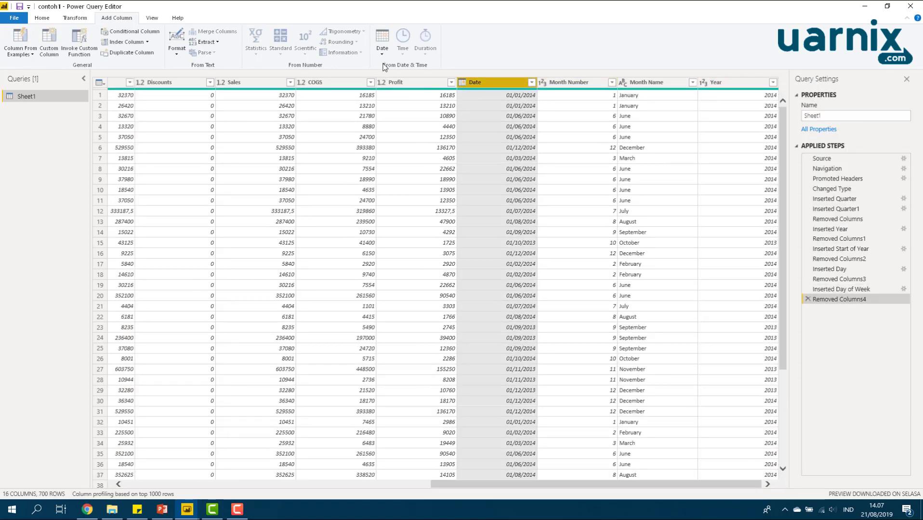
left_click(383, 39)
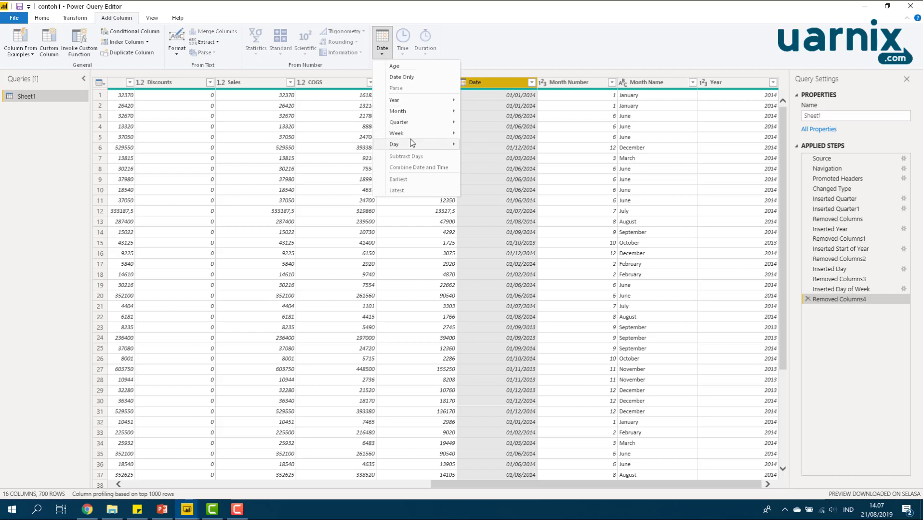
mouse_move(412, 143)
left_click(571, 118)
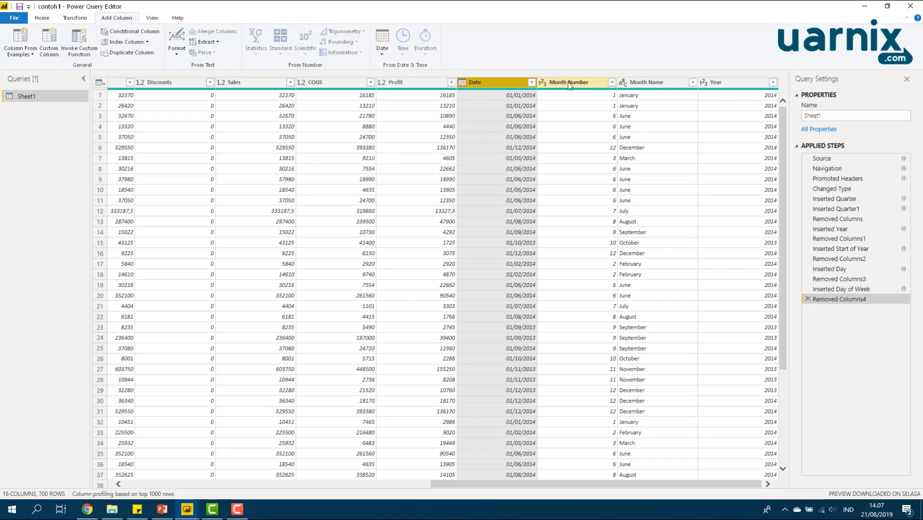
left_click(391, 52)
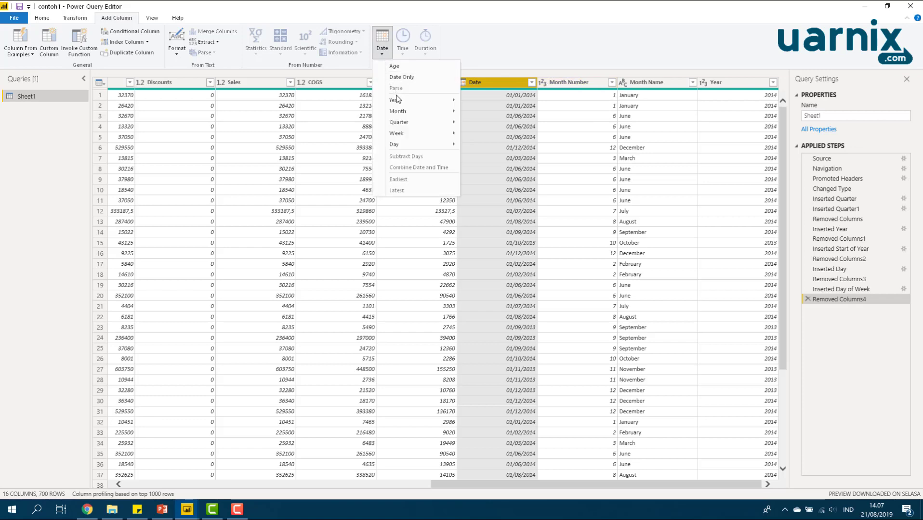
mouse_move(404, 113)
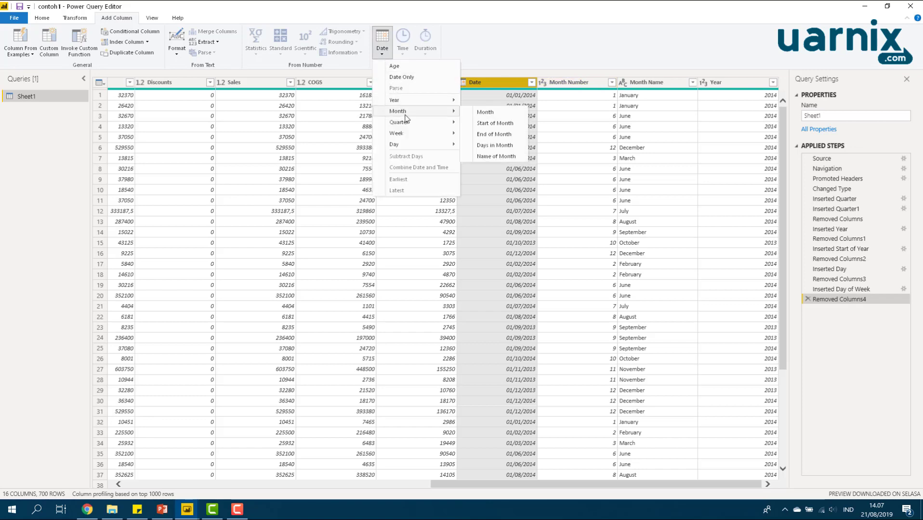
left_click(499, 111)
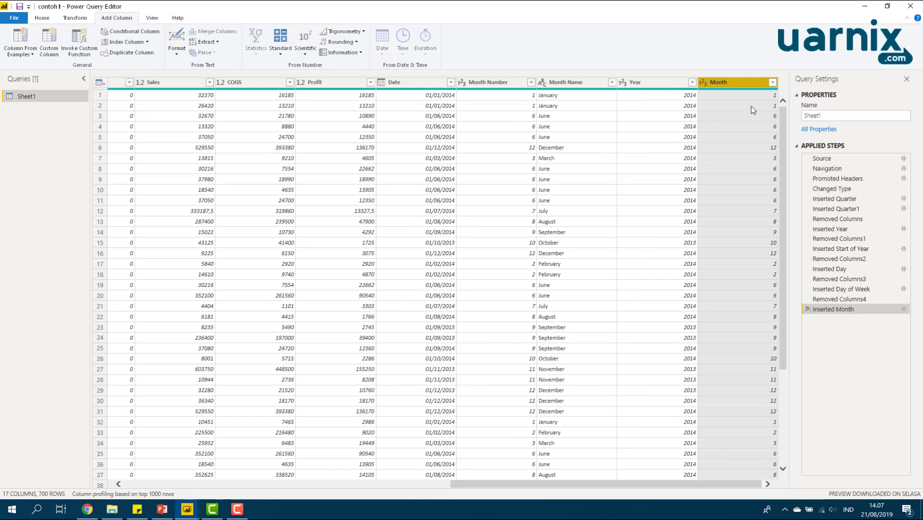
left_click(761, 147)
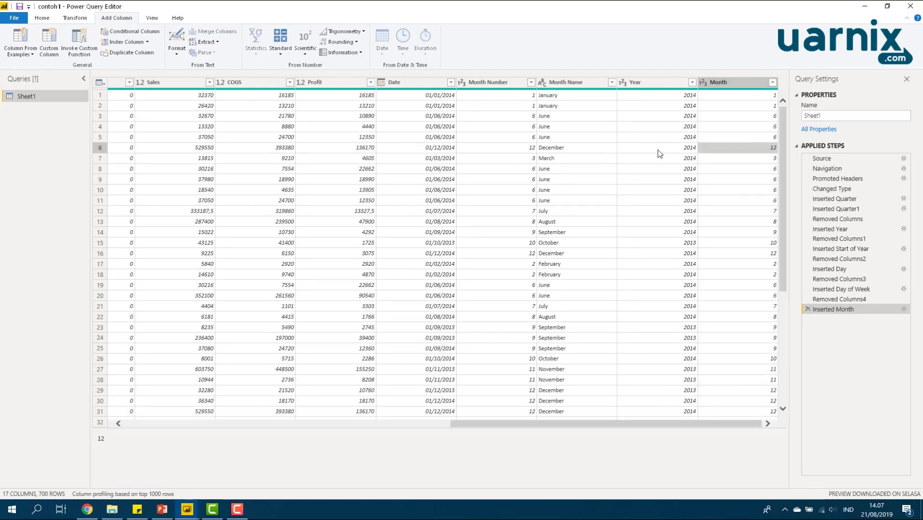
- Remove the Month column from the Sheet1 query
right_click(748, 83)
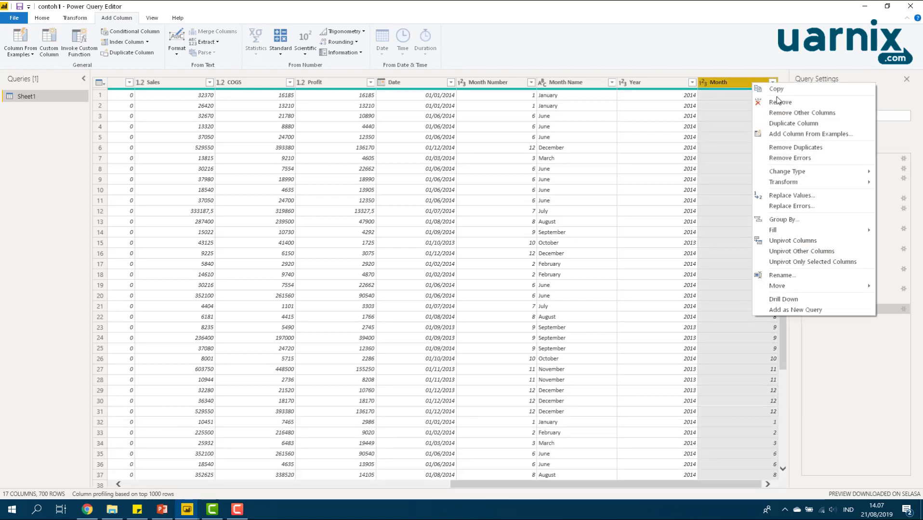
key("Escape")
key("Delete")
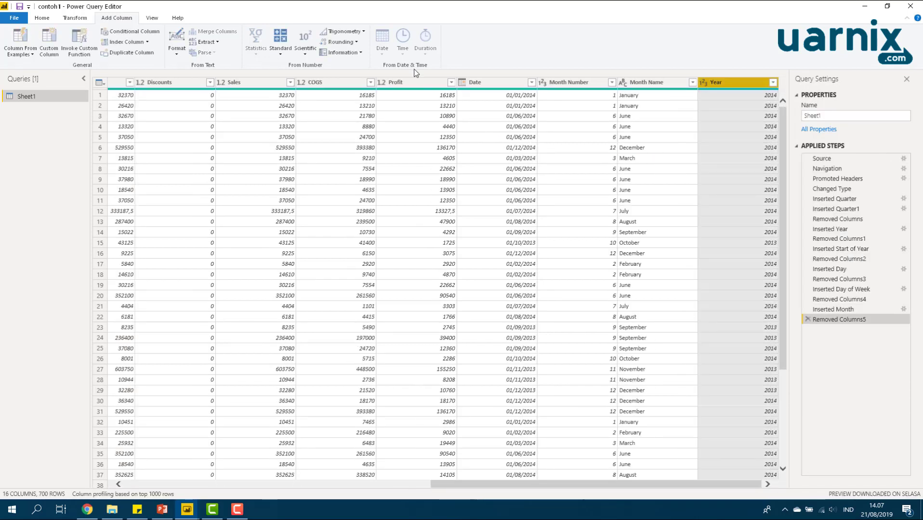
- Add a Day of Year column derived from the Date column
left_click(489, 83)
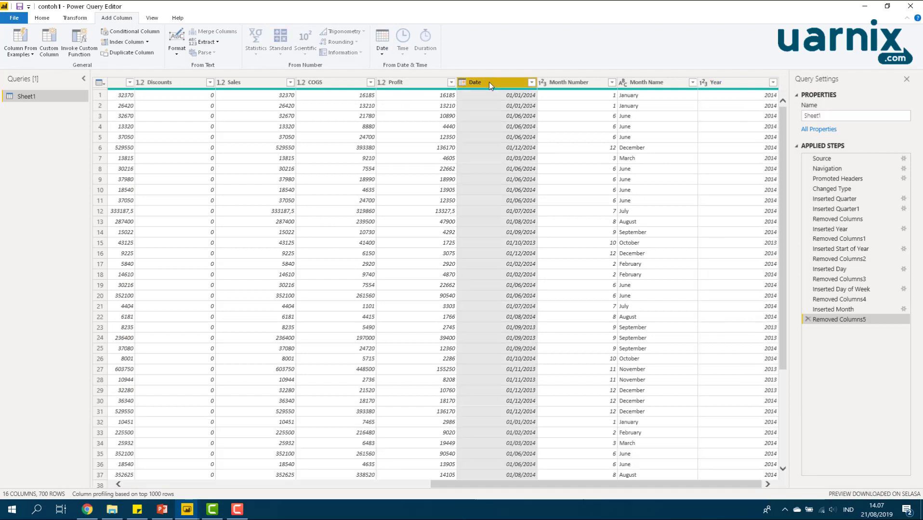
left_click(386, 48)
mouse_move(412, 144)
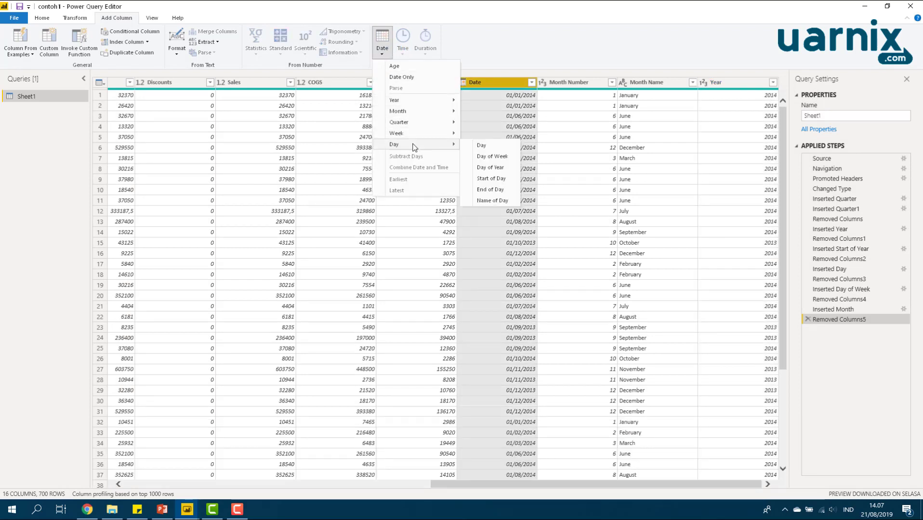
left_click(498, 167)
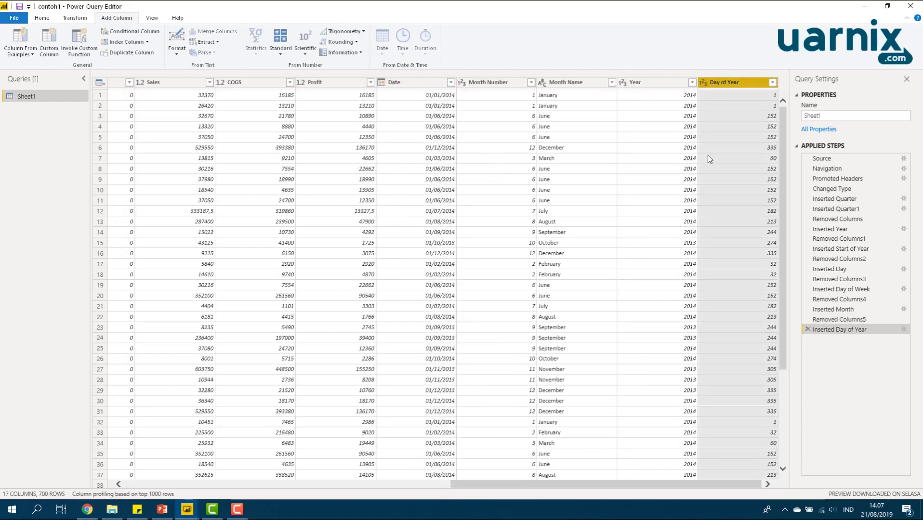
- Look through the Day of Year values across the rows and remove that column
left_click(773, 137)
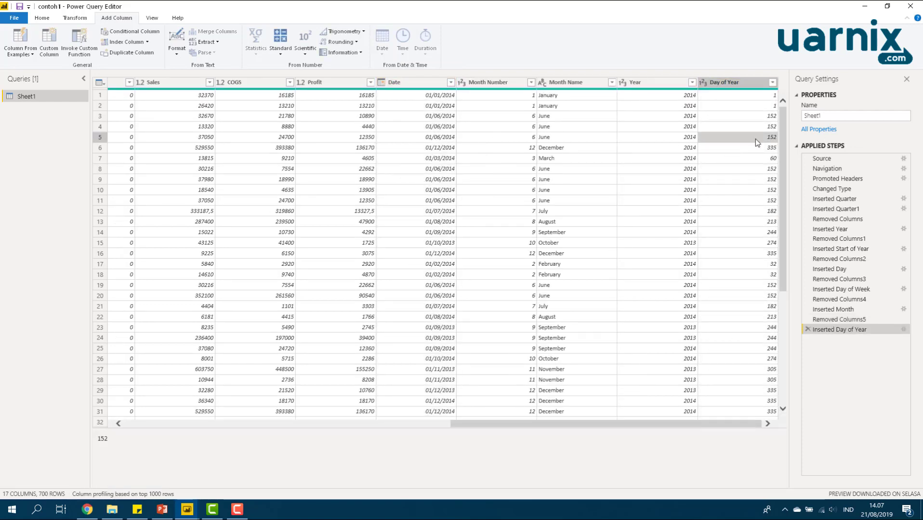
left_click_drag(783, 147, 770, 128)
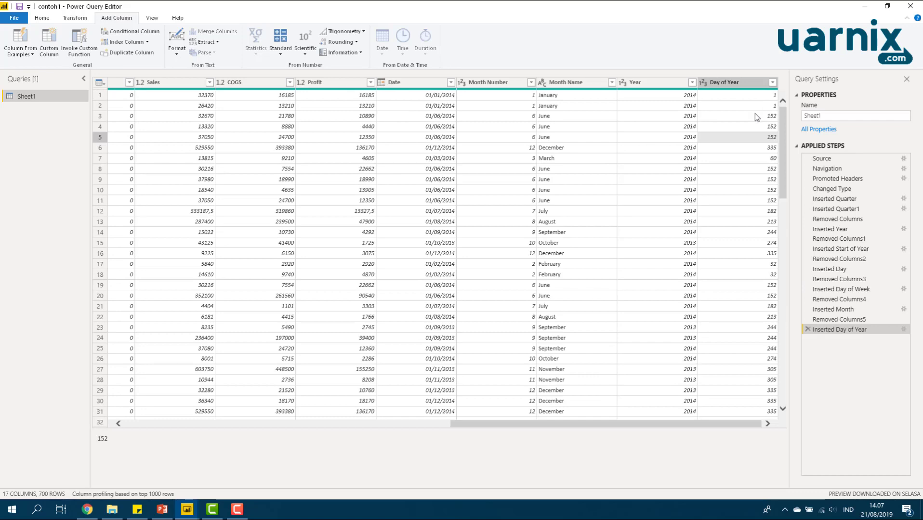
left_click(755, 95)
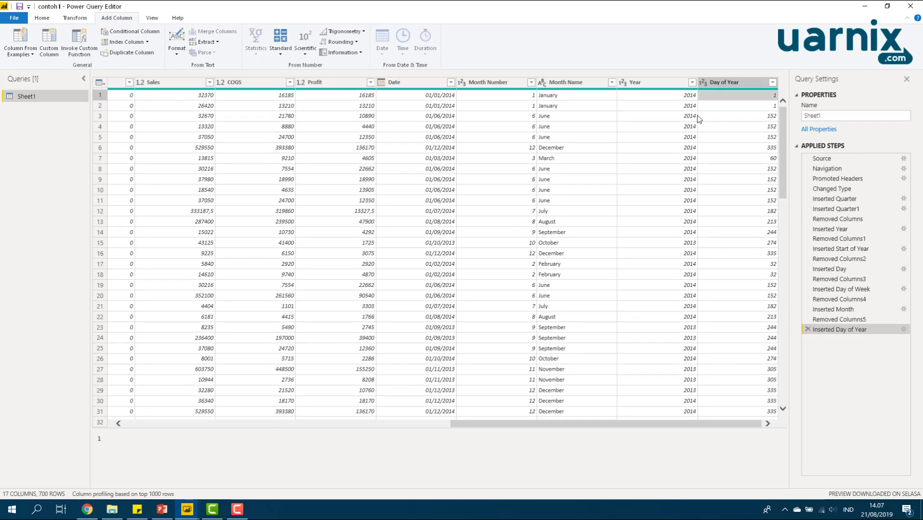
left_click_drag(784, 158, 784, 120)
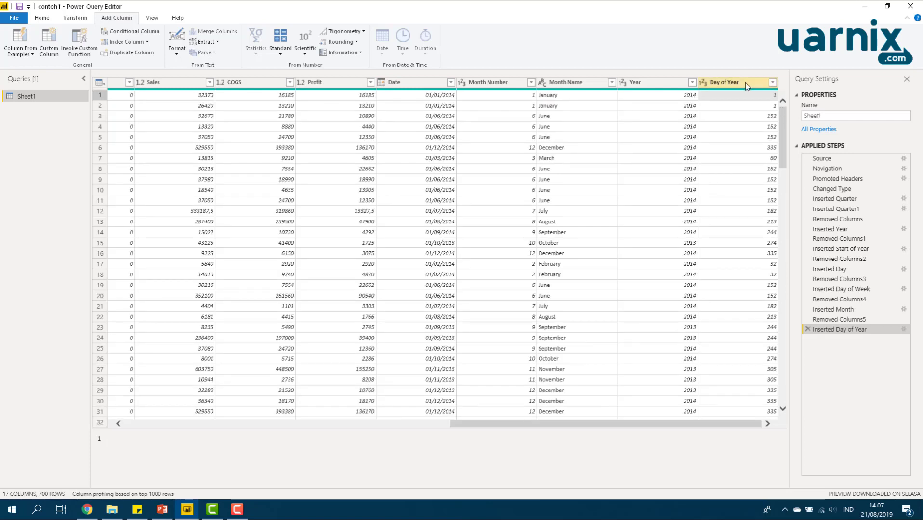
right_click(745, 83)
left_click(756, 102)
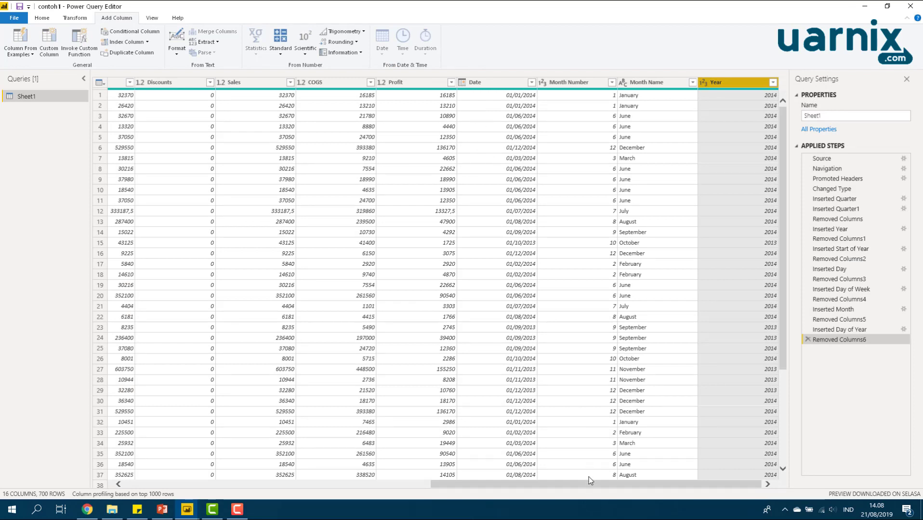
- Examine the year, month, quarter and day extraction options available for the Date column and scan through the table's rows
left_click(474, 83)
left_click(390, 48)
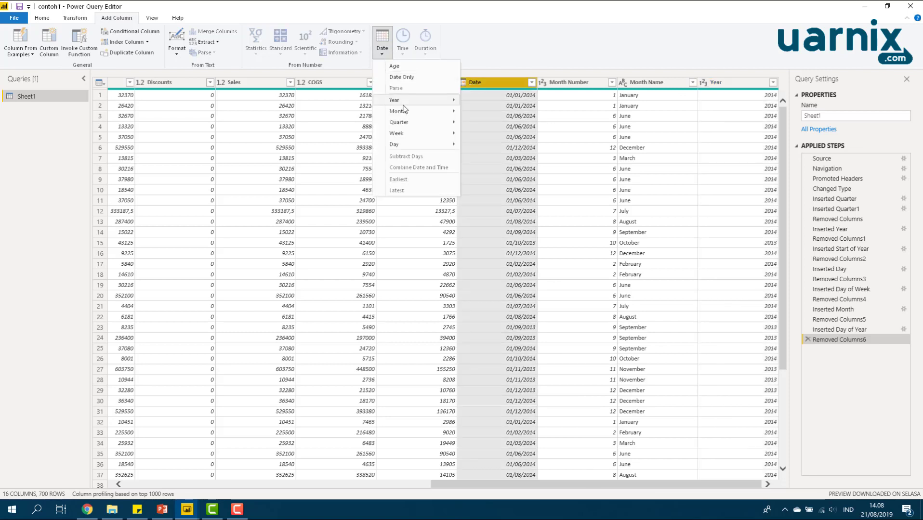
mouse_move(432, 116)
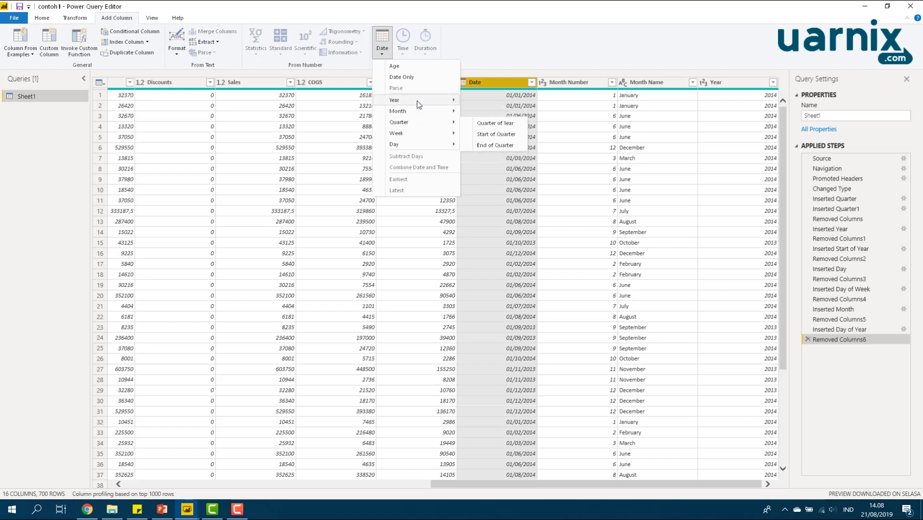
mouse_move(451, 102)
left_click(456, 150)
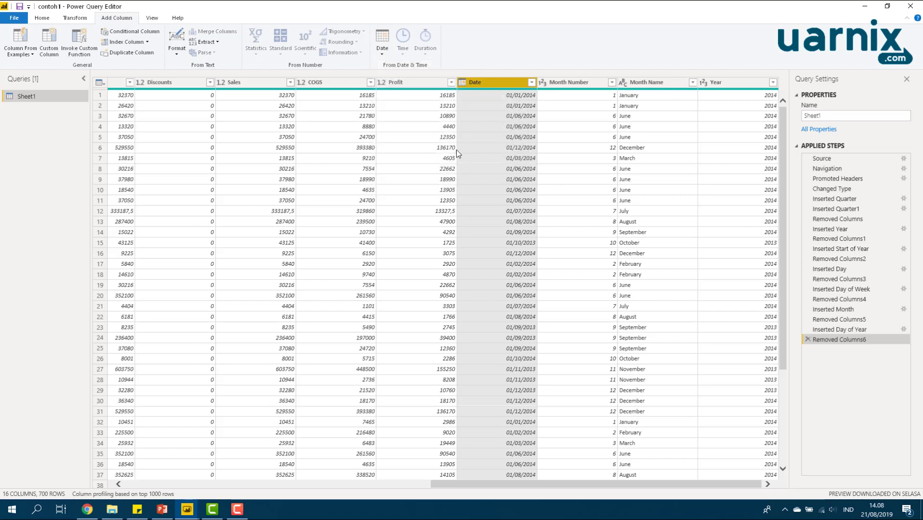
left_click(385, 51)
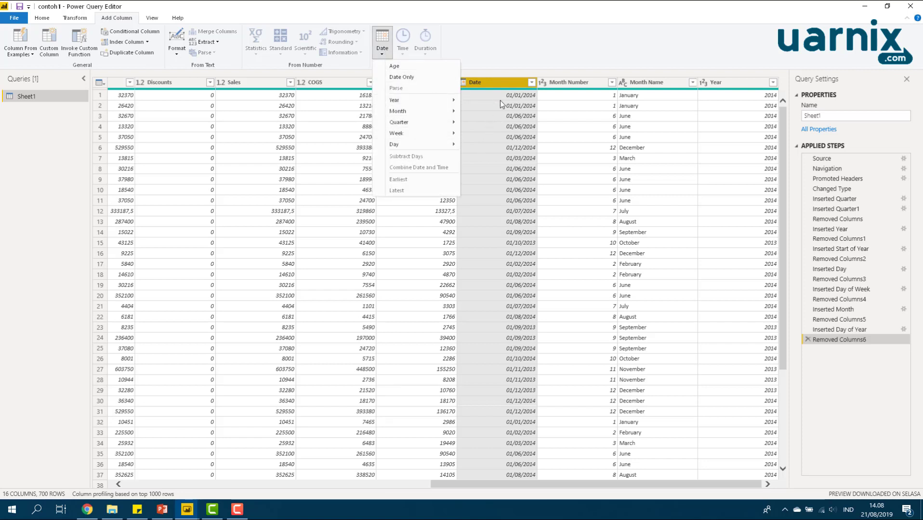
left_click(502, 83)
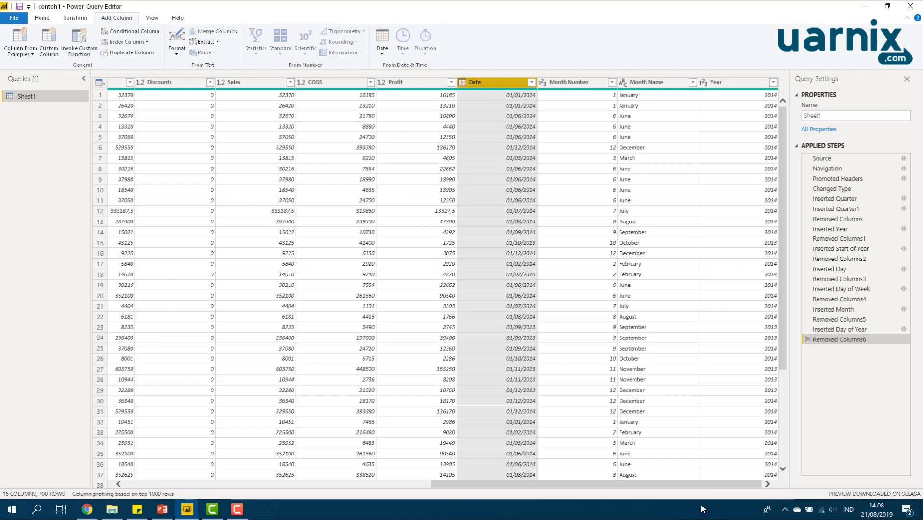
left_click(388, 51)
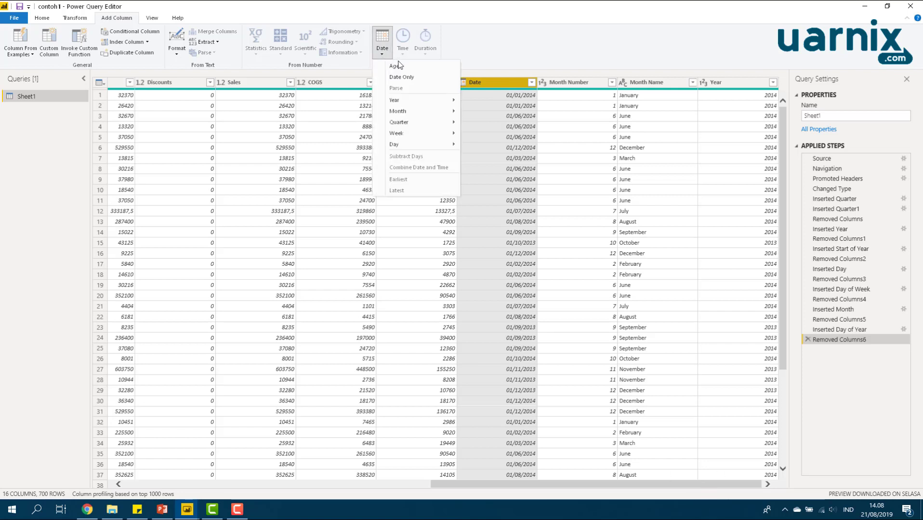
mouse_move(414, 146)
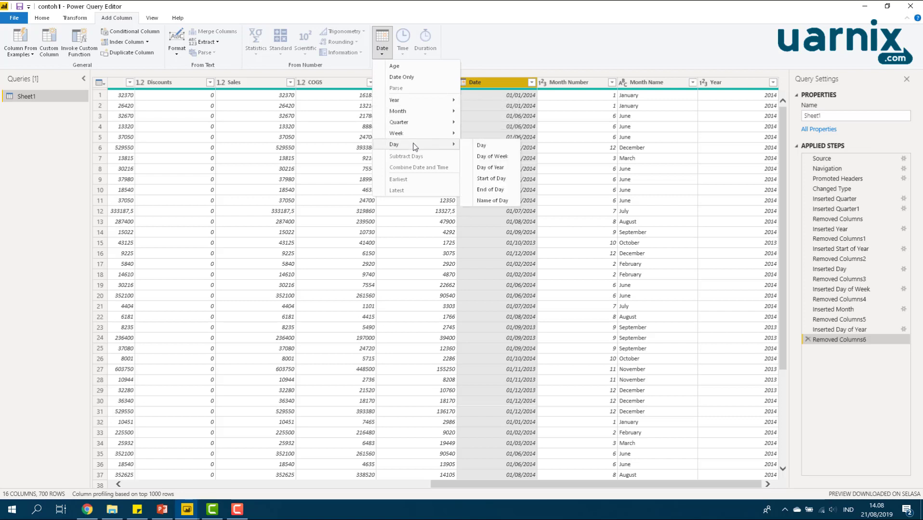
mouse_move(443, 111)
left_click(520, 100)
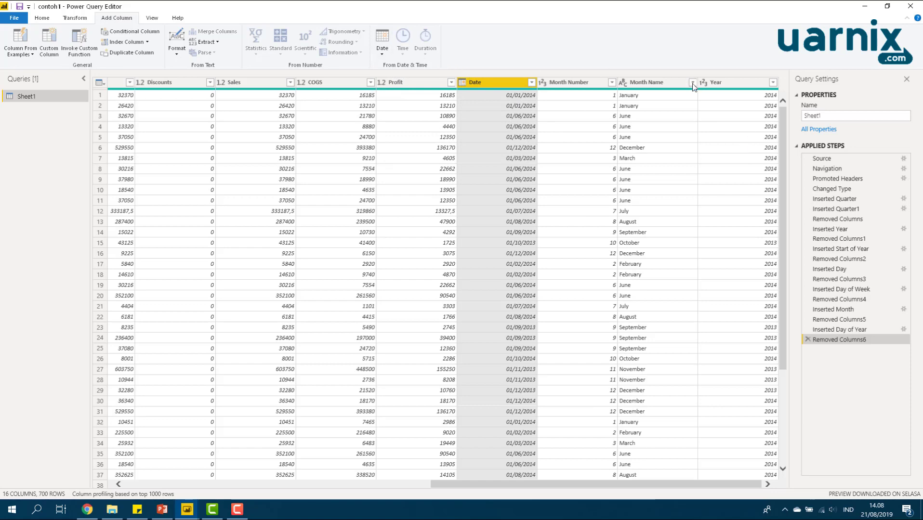
left_click_drag(780, 124, 781, 101)
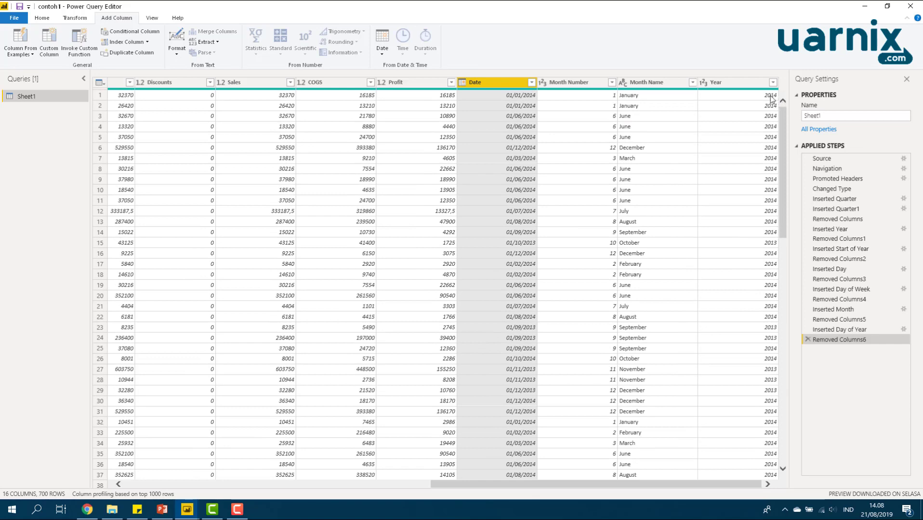
left_click_drag(780, 144, 782, 115)
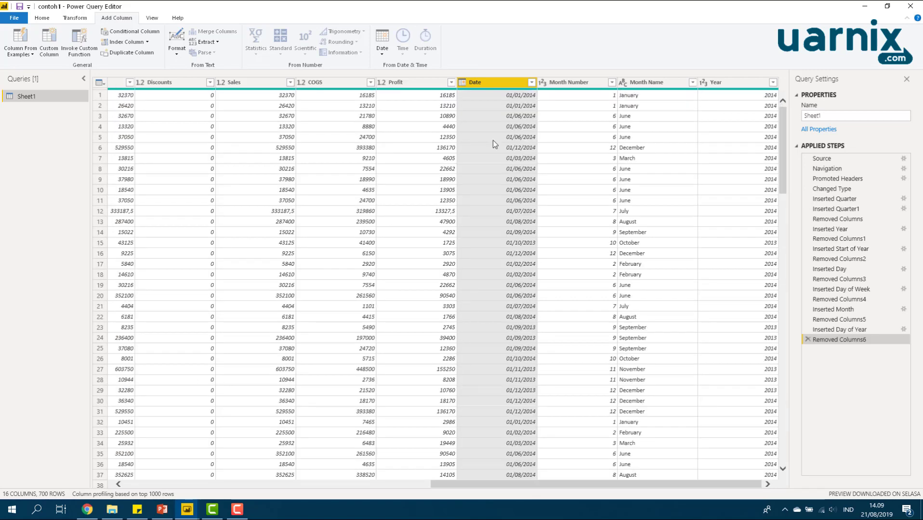